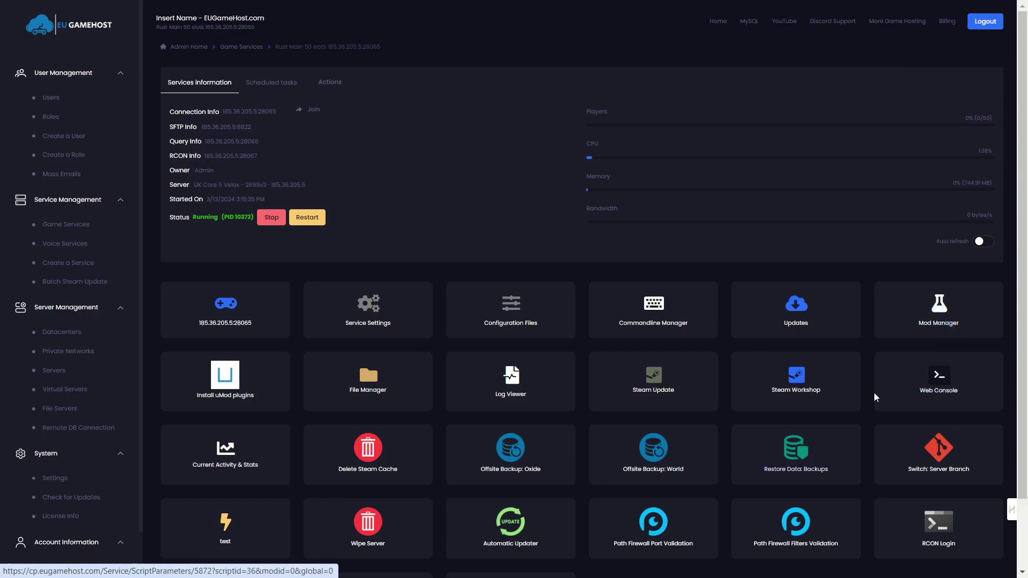
# Step: Review the uMod entry in the server mods list, then expand the labelled Manage sidebar
pyautogui.click(965, 304)
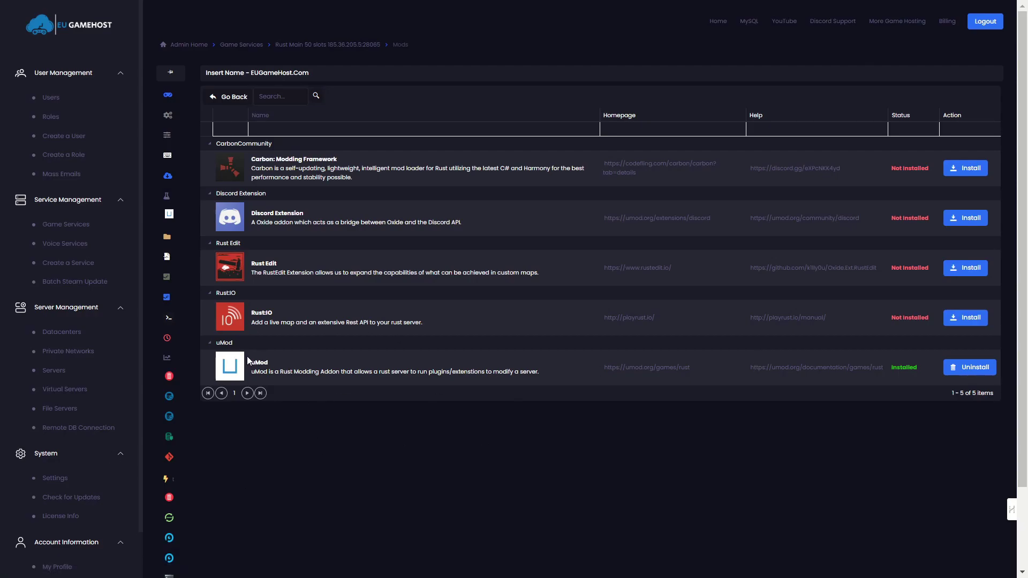
pyautogui.moveTo(253, 363); pyautogui.dragTo(870, 393)
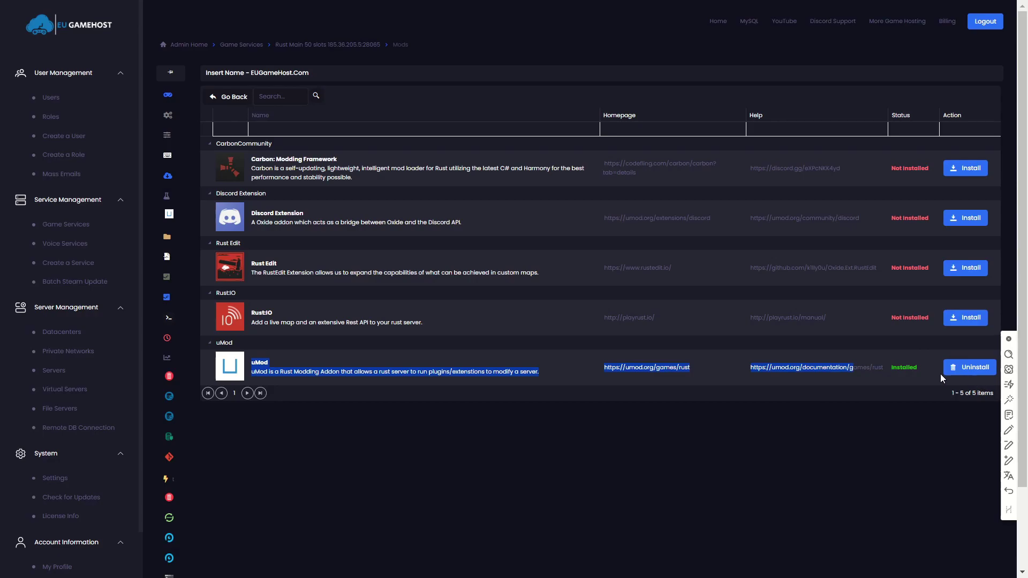
pyautogui.click(170, 72)
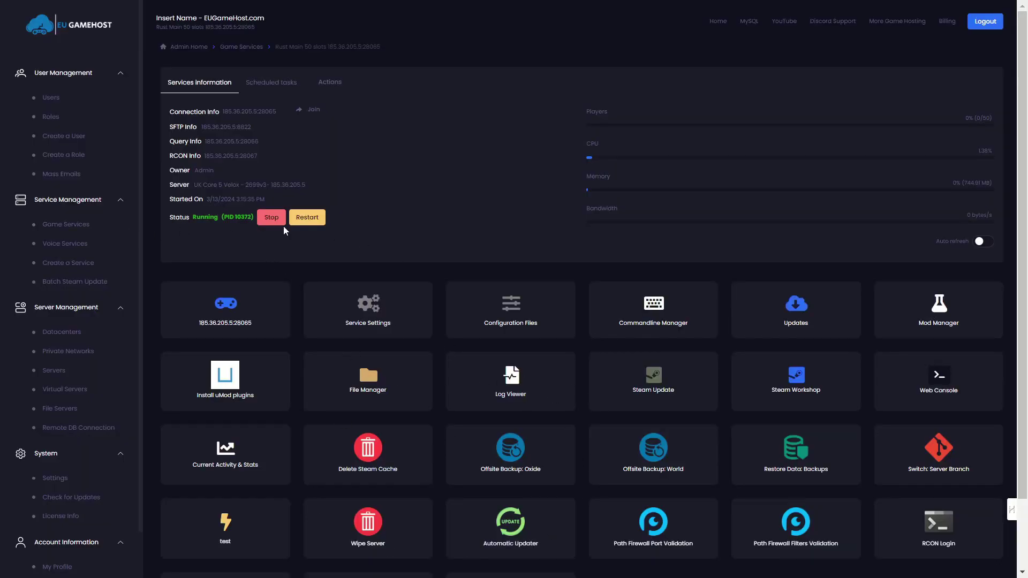
# Step: Browse File Manager into oxide > plugins and confirm the folder is empty
pyautogui.click(371, 385)
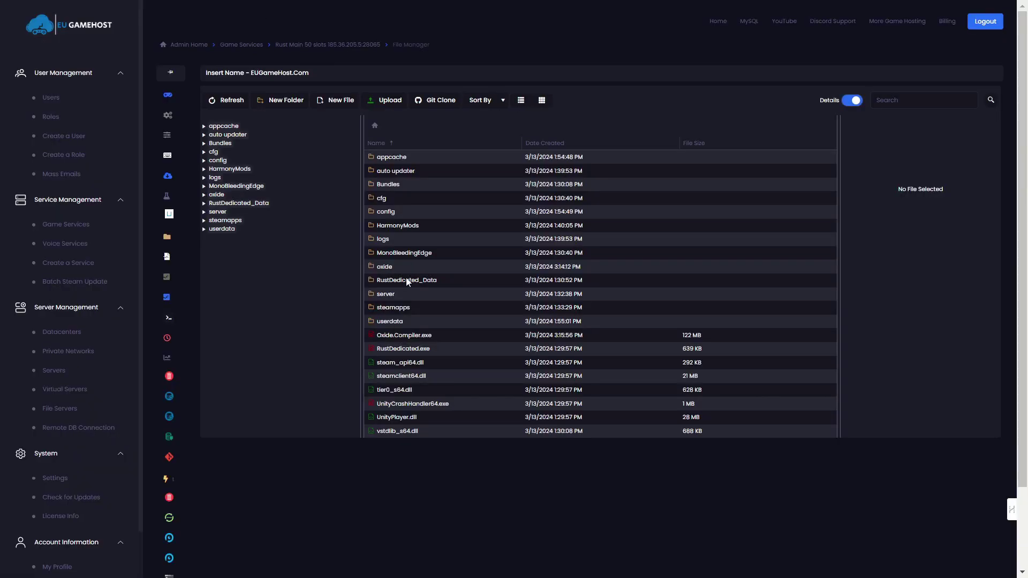
pyautogui.doubleClick(404, 265)
pyautogui.doubleClick(410, 213)
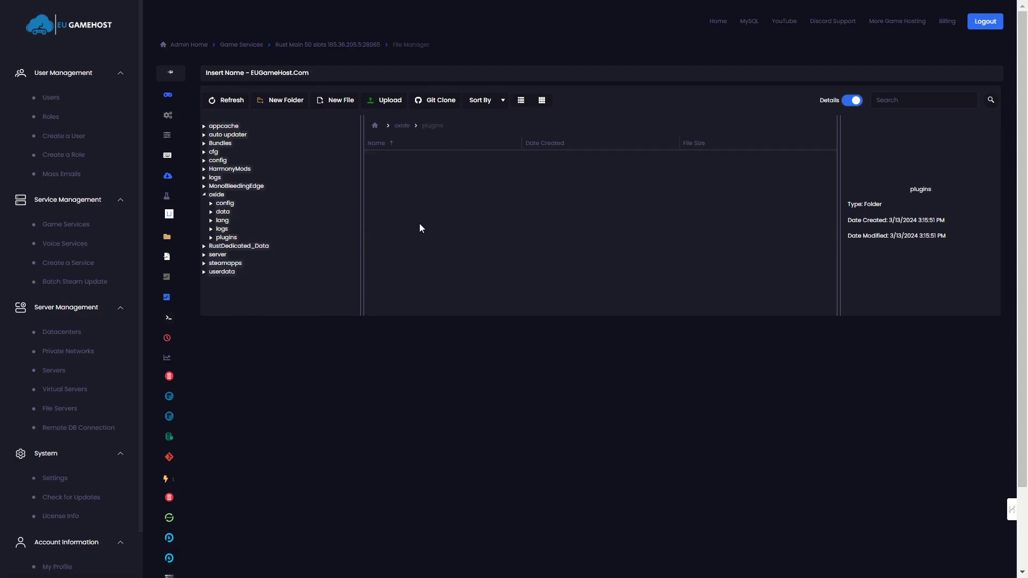
# Step: From the service home page, open Install uMod plugins, listing 1551 plugins sorted A–Z
pyautogui.click(171, 101)
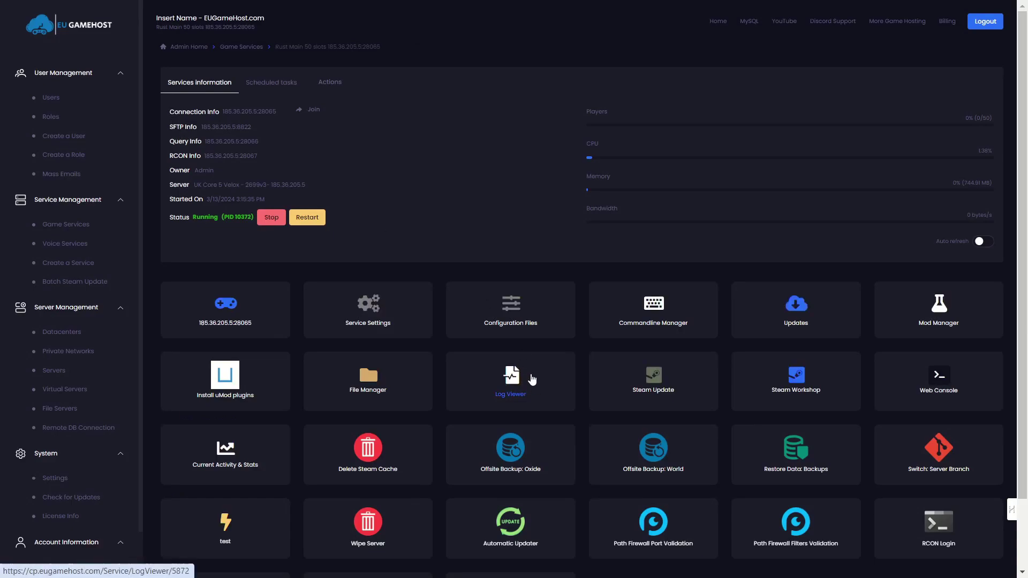
pyautogui.scroll(-2, 696, 340)
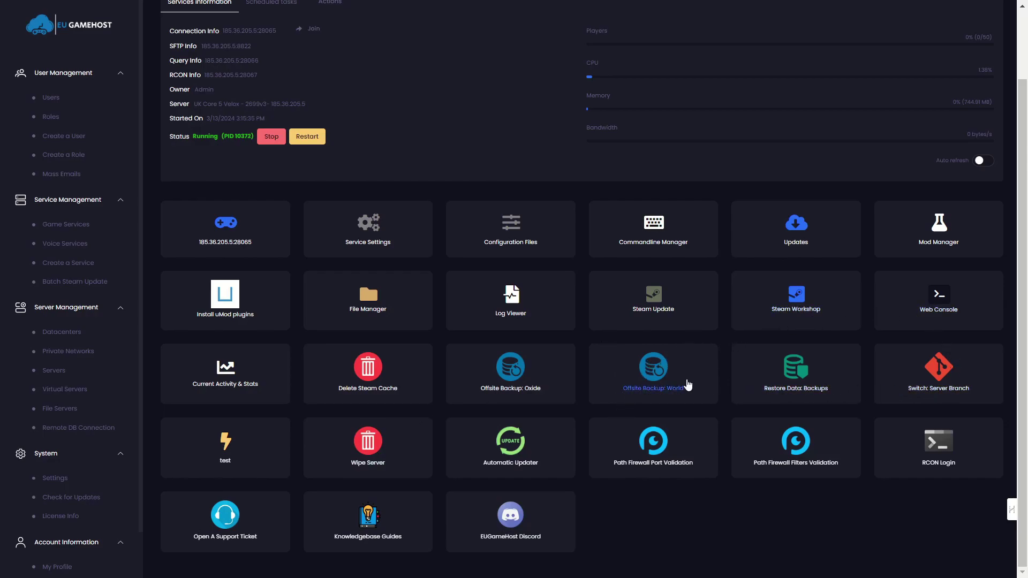
pyautogui.click(223, 298)
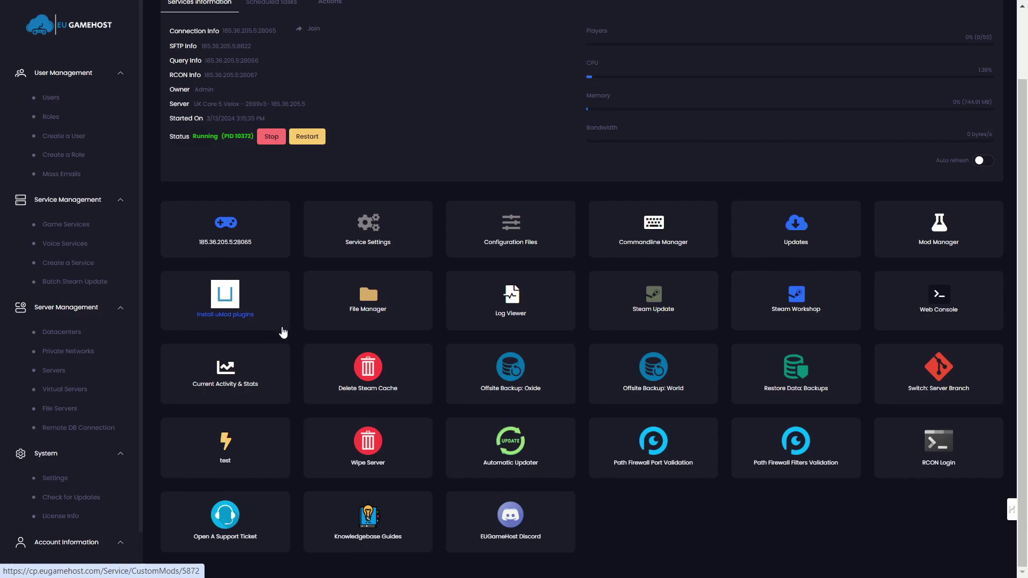
pyautogui.scroll(2, 283, 333)
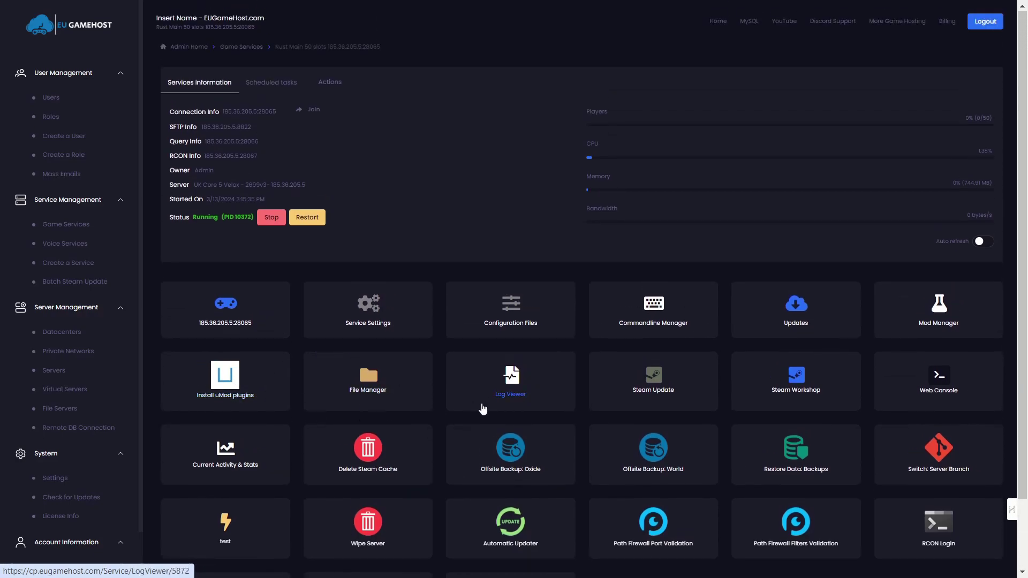
pyautogui.click(244, 394)
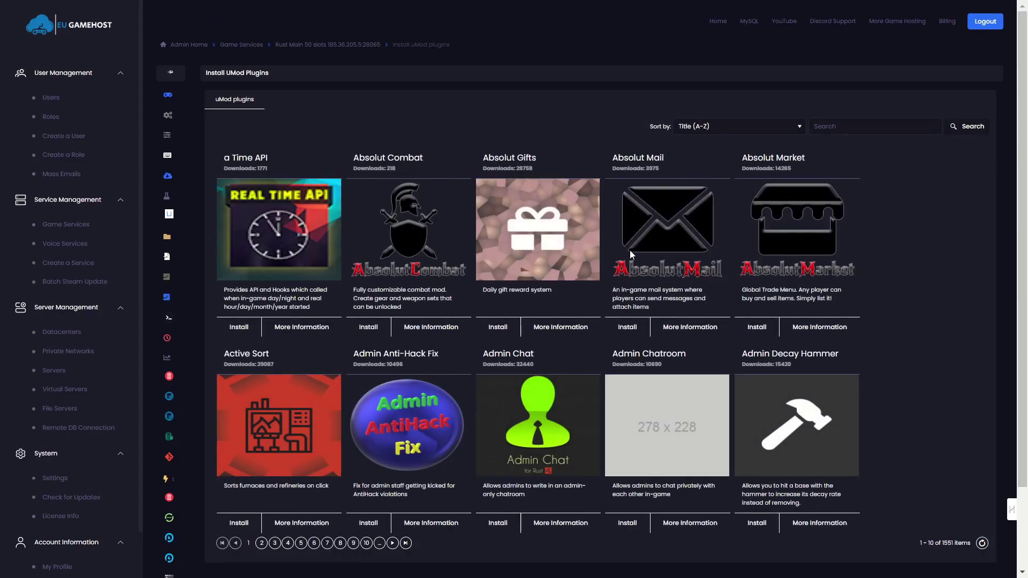
# Step: Search the catalogue for 'simple loot', install Simple Loot, and close the confirmation
pyautogui.click(860, 126)
pyautogui.write('simple ooot')
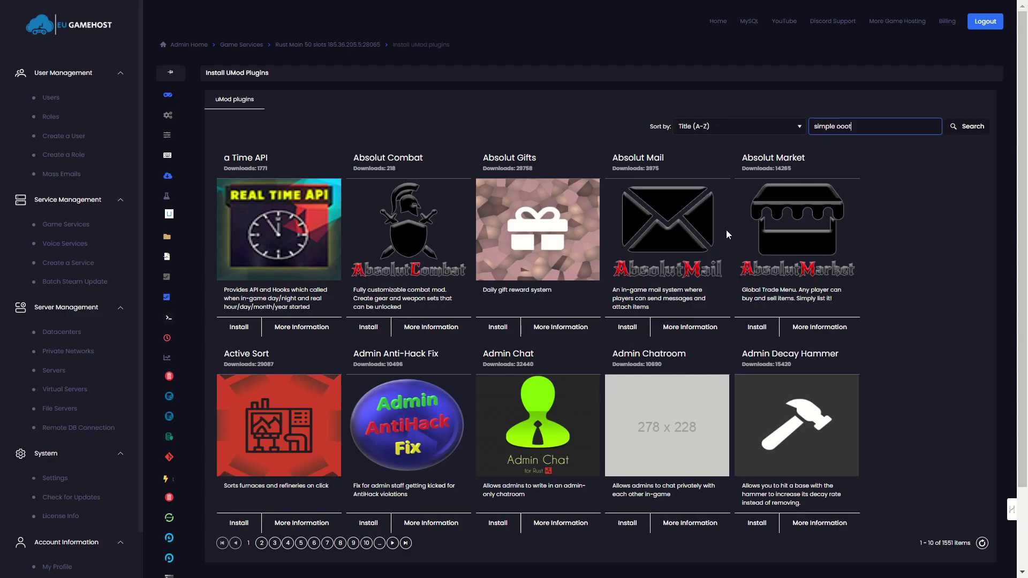
pyautogui.press('BackSpace')
pyautogui.press('BackSpace')
pyautogui.press('BackSpace')
pyautogui.press('BackSpace')
pyautogui.write('loot')
pyautogui.click(971, 127)
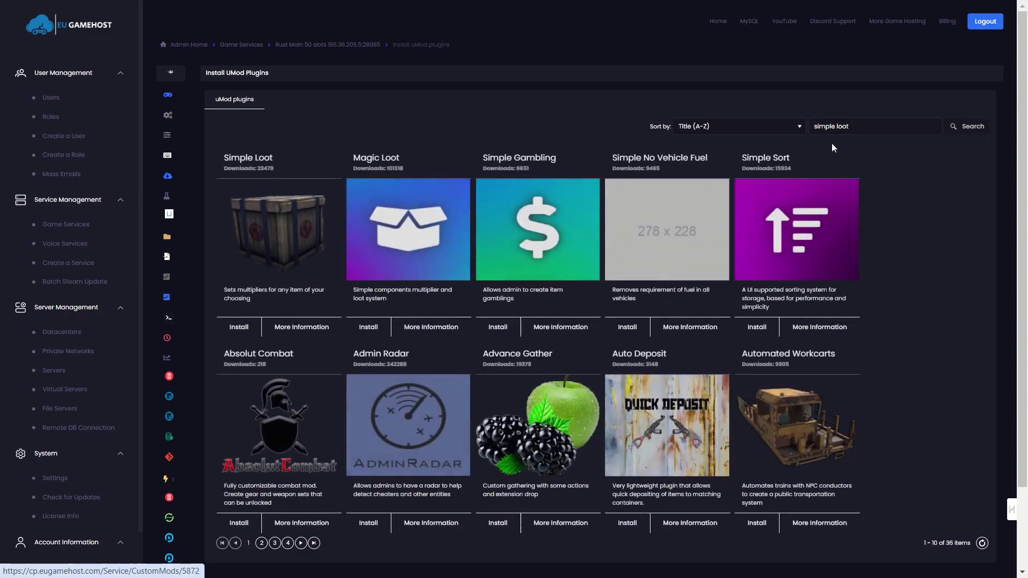
pyautogui.click(239, 327)
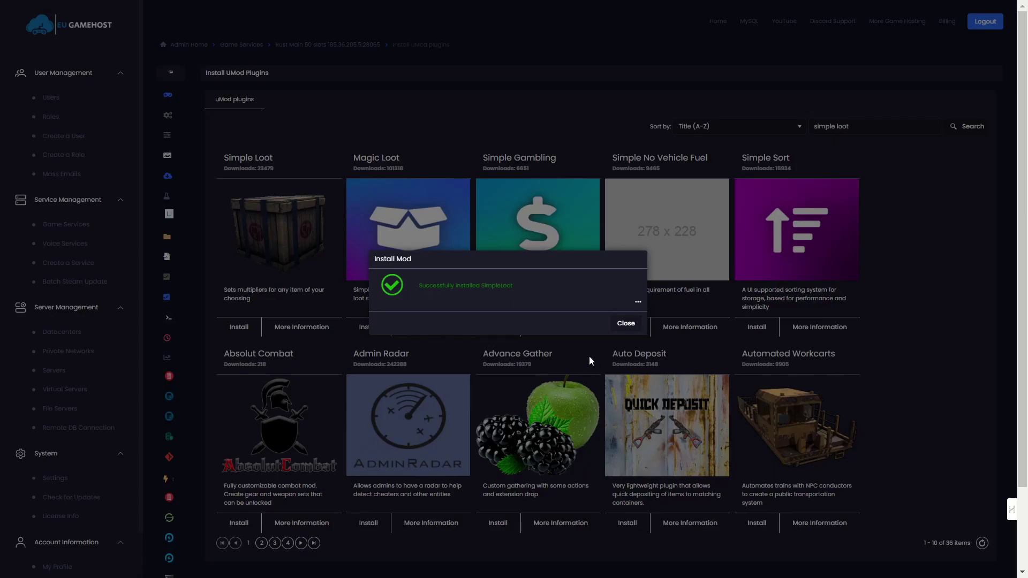
pyautogui.click(626, 324)
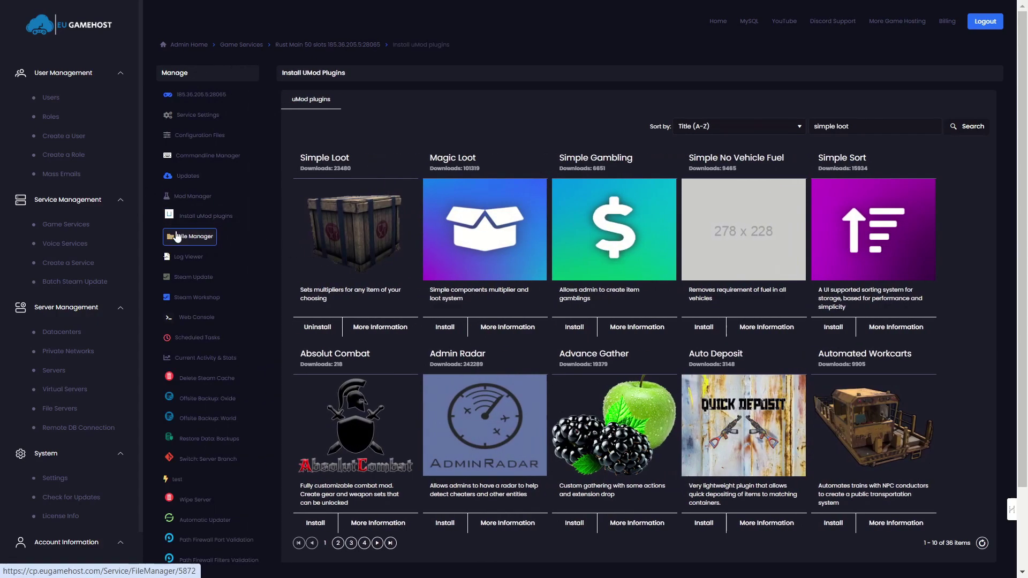
# Step: Open oxide/config/SimpleLoot.json in the File Manager editor via its right-click Edit action
pyautogui.click(177, 236)
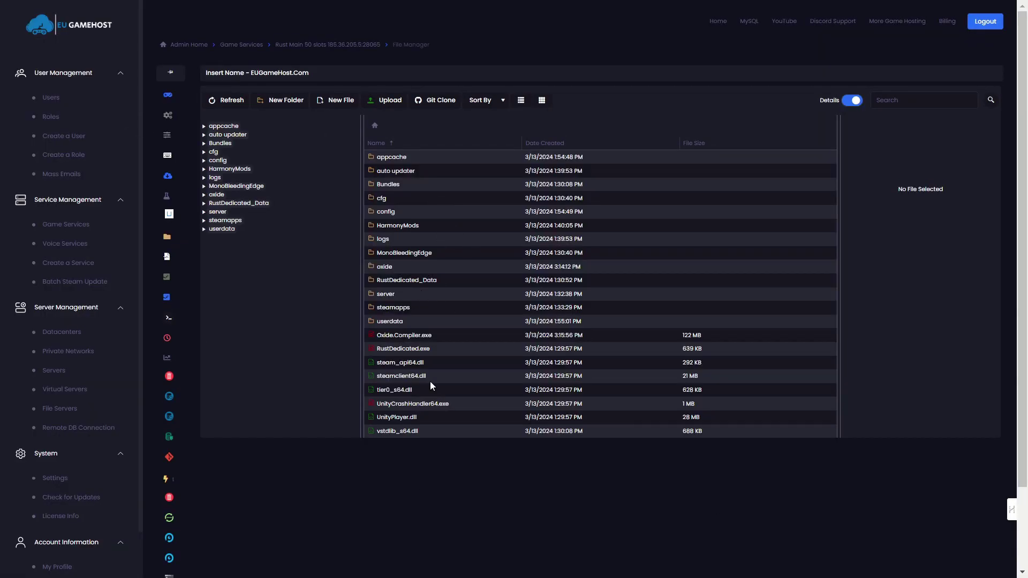
pyautogui.hotkey('alt', 'Left')
pyautogui.click(393, 382)
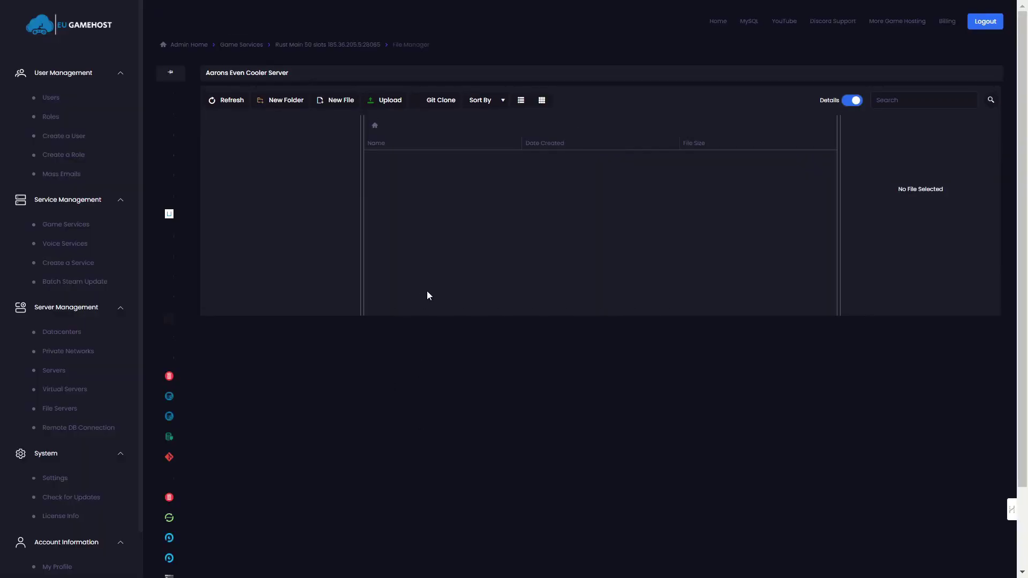
pyautogui.doubleClick(417, 264)
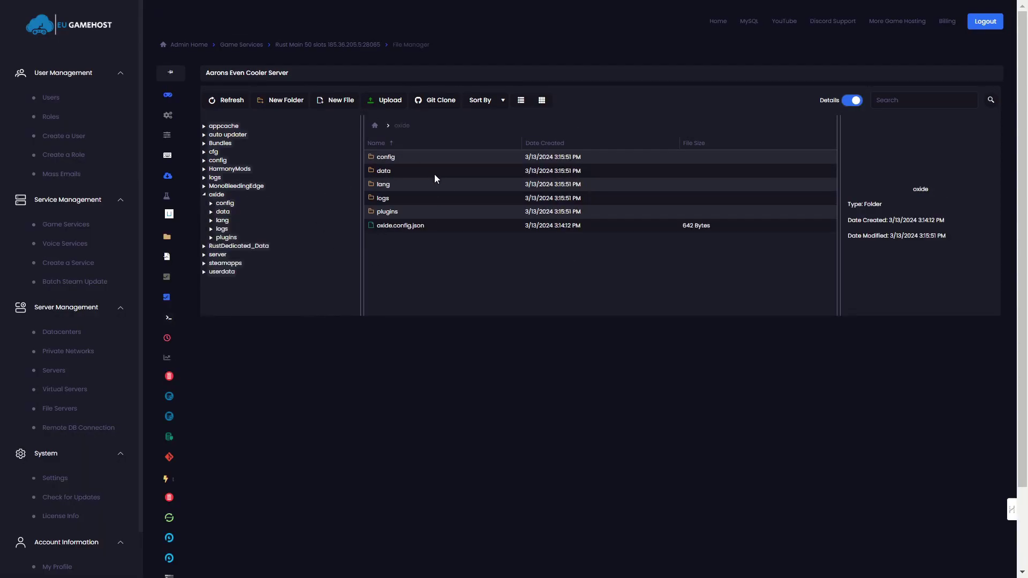
pyautogui.doubleClick(427, 156)
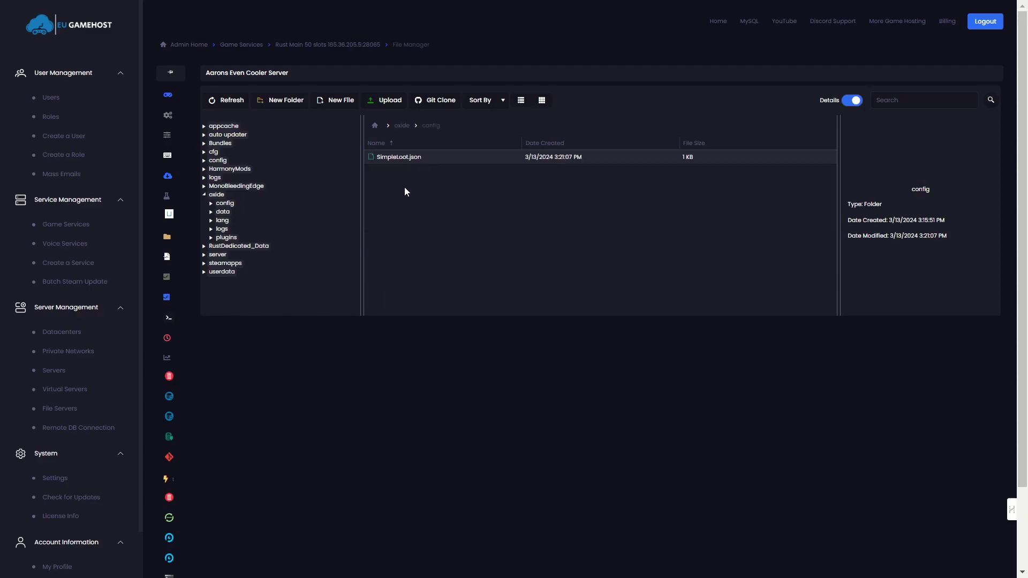
pyautogui.click(441, 158)
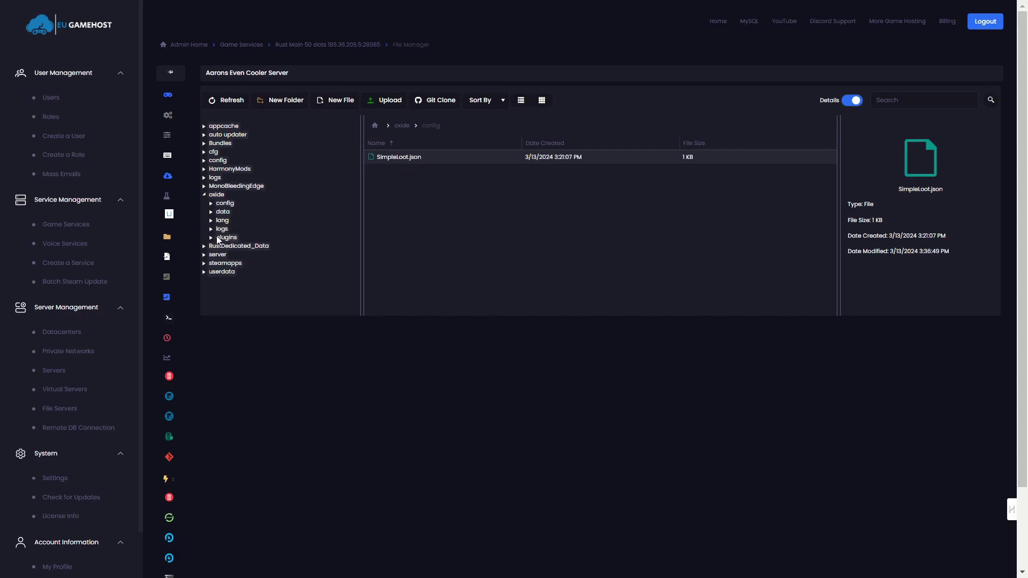
pyautogui.rightClick(432, 156)
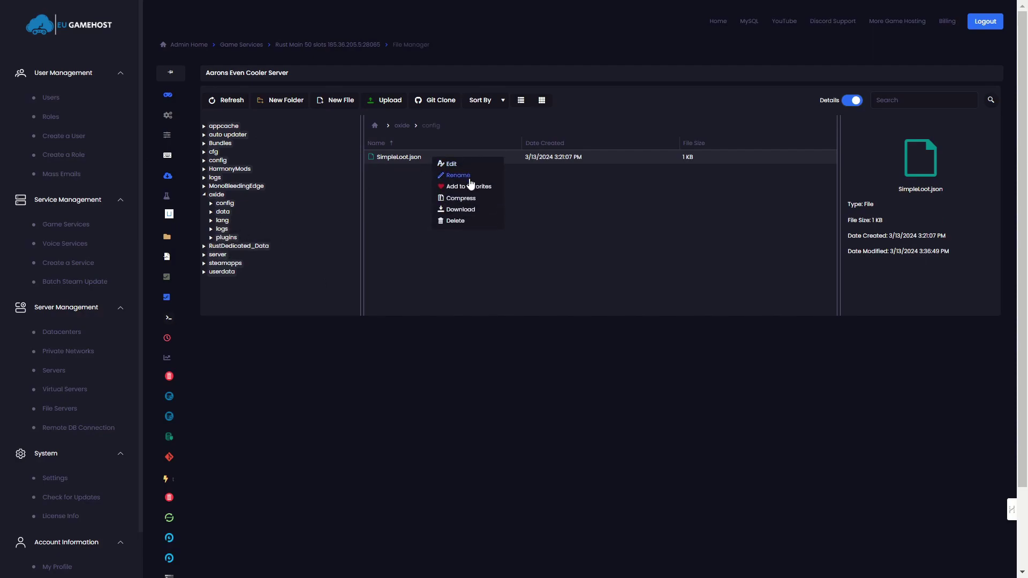
pyautogui.click(464, 168)
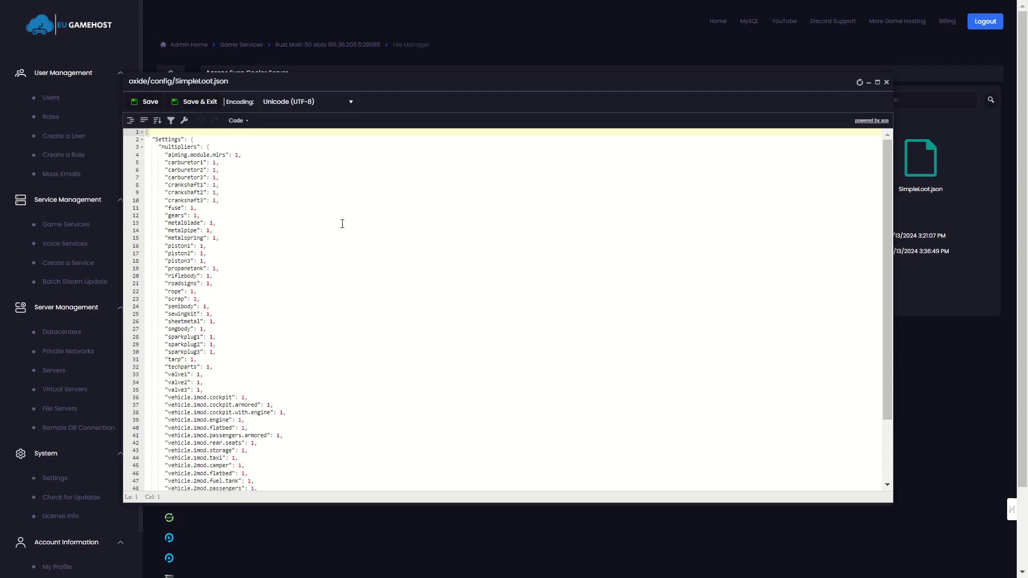
# Step: Change the carburetor multipliers in SimpleLoot.json from 1 to 2
pyautogui.click(277, 163)
pyautogui.press('Down')
pyautogui.press('Down')
pyautogui.press('Down')
pyautogui.press('Down')
pyautogui.press('Down')
pyautogui.press('Down')
pyautogui.press('Down')
pyautogui.press('Down')
pyautogui.press('Down')
pyautogui.press('Down')
pyautogui.press('Down')
pyautogui.press('Down')
pyautogui.press('Down')
pyautogui.press('Down')
pyautogui.press('Down')
pyautogui.press('Down')
pyautogui.press('Down')
pyautogui.press('Down')
pyautogui.press('Down')
pyautogui.press('Down')
pyautogui.press('Down')
pyautogui.press('Down')
pyautogui.press('Down')
pyautogui.press('Down')
pyautogui.press('Down')
pyautogui.press('Down')
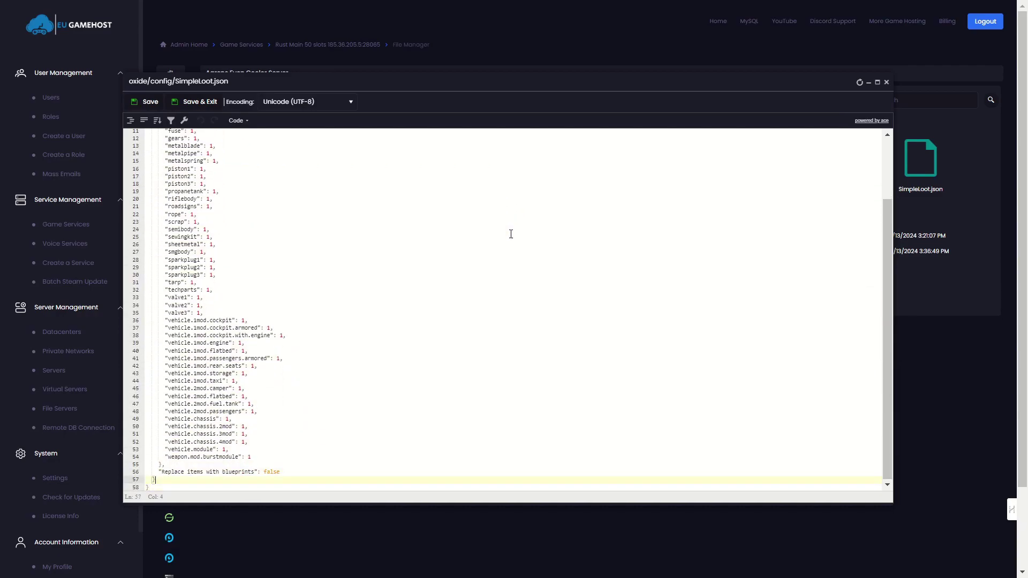
pyautogui.press('Up')
pyautogui.press('Up')
pyautogui.press('Up')
pyautogui.press('Up')
pyautogui.press('Up')
pyautogui.press('Up')
pyautogui.press('Up')
pyautogui.press('Up')
pyautogui.press('Up')
pyautogui.press('Up')
pyautogui.press('Up')
pyautogui.press('Up')
pyautogui.press('Up')
pyautogui.press('Up')
pyautogui.press('Up')
pyautogui.press('Up')
pyautogui.press('Up')
pyautogui.press('Up')
pyautogui.press('Up')
pyautogui.press('Up')
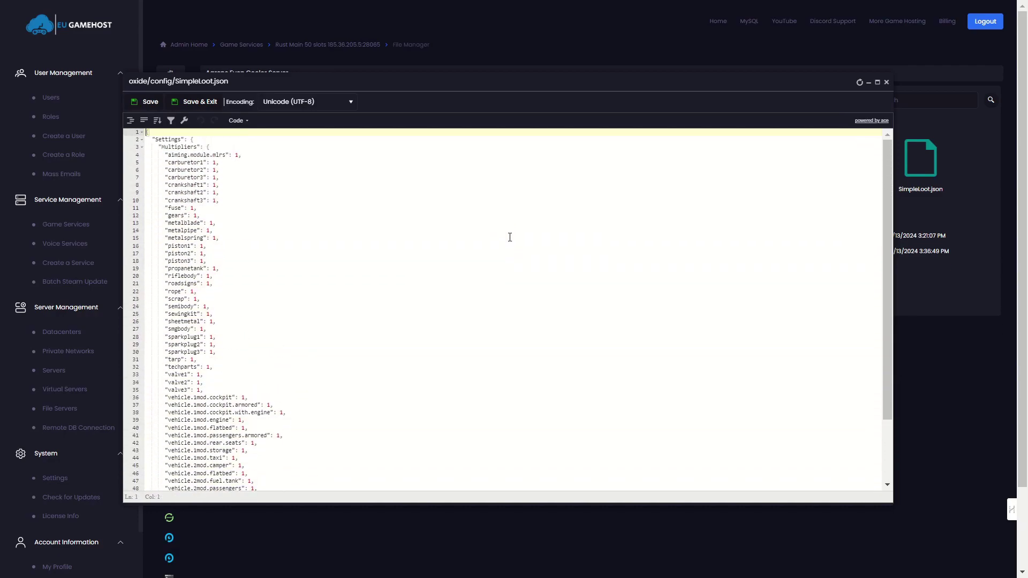
pyautogui.press('Down')
pyautogui.press('Down')
pyautogui.press('Down')
pyautogui.press('Right')
pyautogui.press('Right')
pyautogui.press('Right')
pyautogui.press('Right')
pyautogui.press('Right')
pyautogui.press('Right')
pyautogui.press('Right')
pyautogui.press('Right')
pyautogui.press('Right')
pyautogui.press('Right')
pyautogui.press('Right')
pyautogui.press('Right')
pyautogui.press('Right')
pyautogui.press('Right')
pyautogui.press('Right')
pyautogui.press('Right')
pyautogui.press('Right')
pyautogui.press('Right')
pyautogui.press('Right')
pyautogui.press('Right')
pyautogui.press('Down')
pyautogui.press('Left')
pyautogui.write('2')
pyautogui.press('Down')
pyautogui.press('BackSpace')
pyautogui.write('2')
# Step: Set the crankshaft multipliers to 2 and save the file with Save & Exit
pyautogui.press('Down')
pyautogui.press('Down')
pyautogui.write('2')
pyautogui.press('Down')
pyautogui.press('BackSpace')
pyautogui.write('2')
pyautogui.press('Down')
pyautogui.press('Down')
pyautogui.press('Down')
pyautogui.press('Down')
pyautogui.press('Down')
pyautogui.press('Down')
pyautogui.click(194, 101)
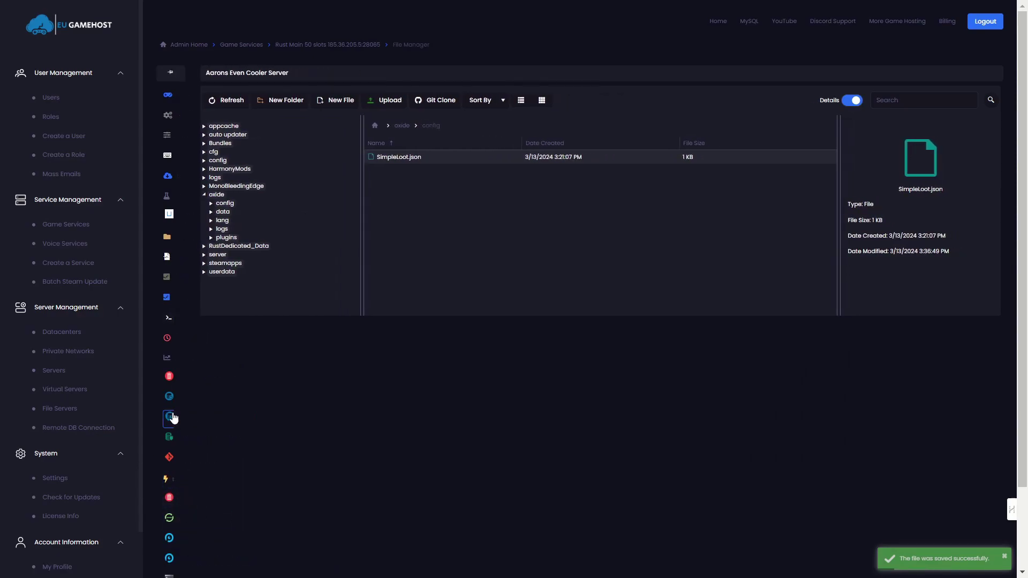
# Step: Open the RCON web console from RCON Login at the bottom of the Manage sidebar
pyautogui.scroll(-2, 236, 450)
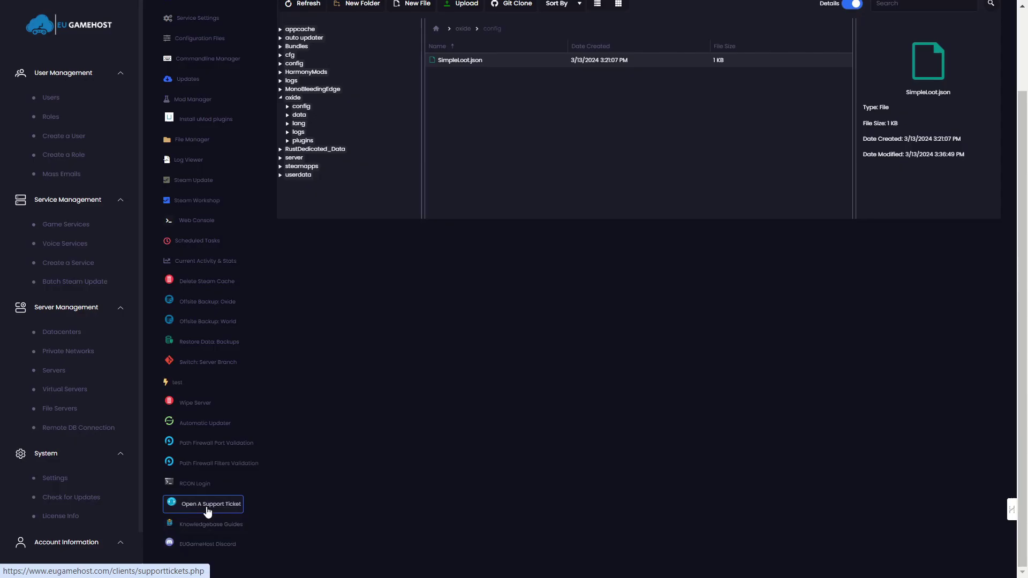
pyautogui.click(206, 486)
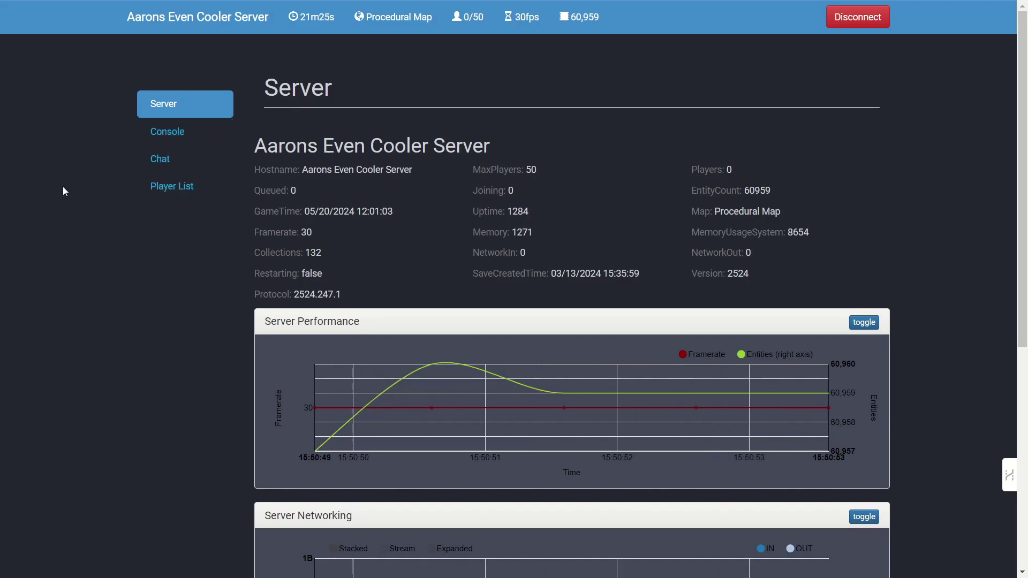
# Step: In the Console tab, run oxide.reload and then oxide.reload SimpleLoot
pyautogui.click(156, 132)
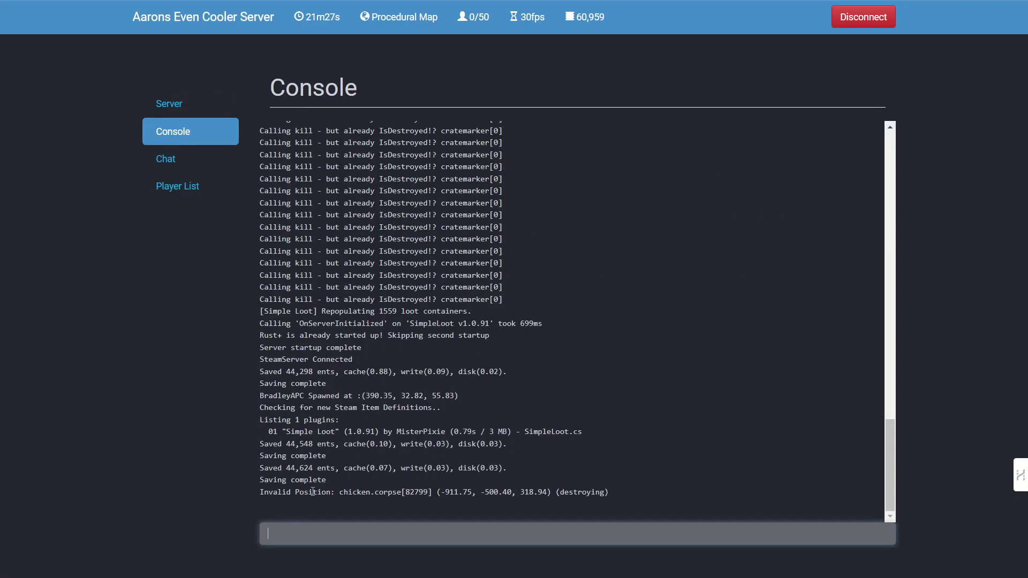
pyautogui.write('oxide.reload *')
pyautogui.press('Return')
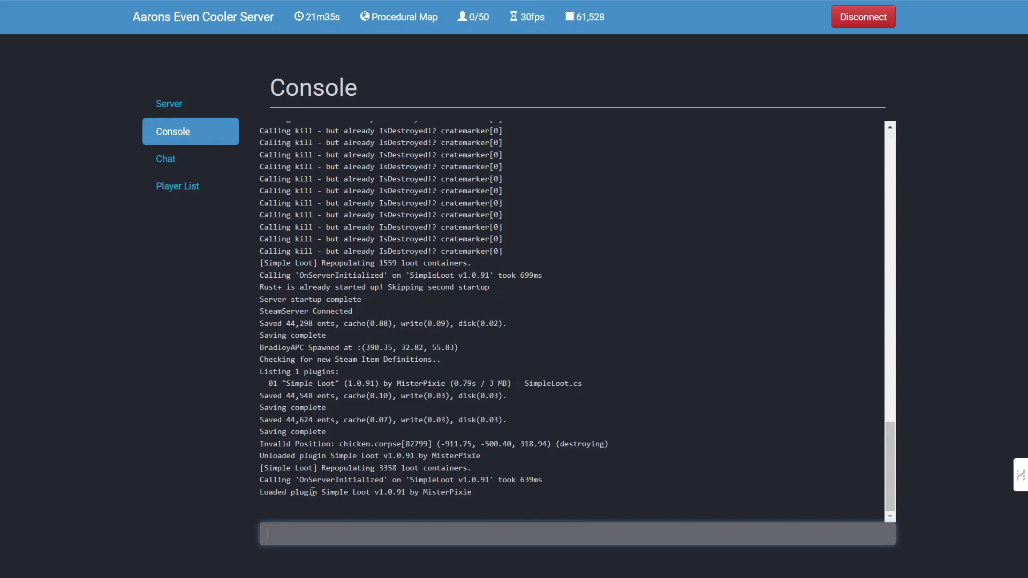
pyautogui.write('oxide.reload SimpleLoot')
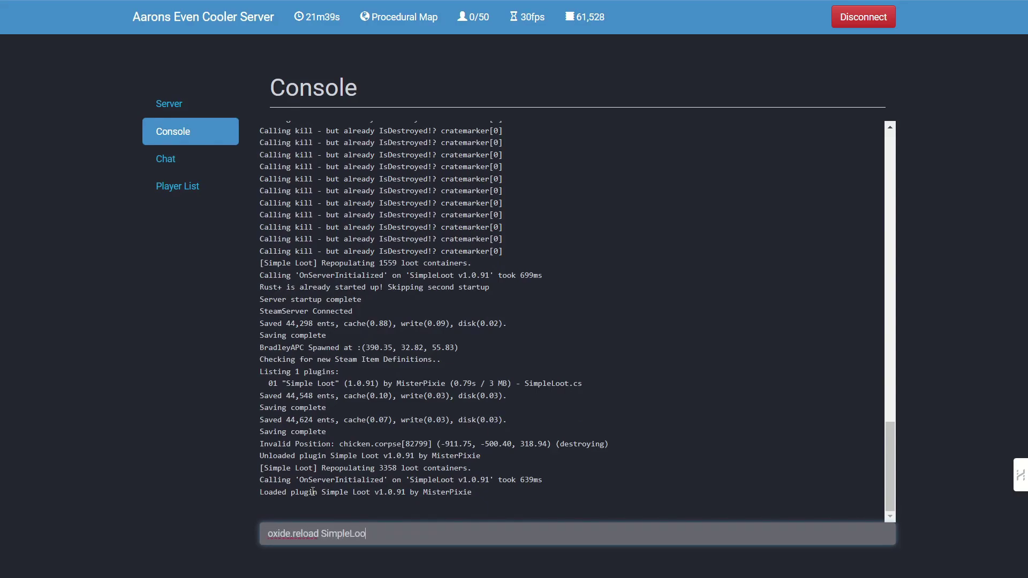
pyautogui.press('Return')
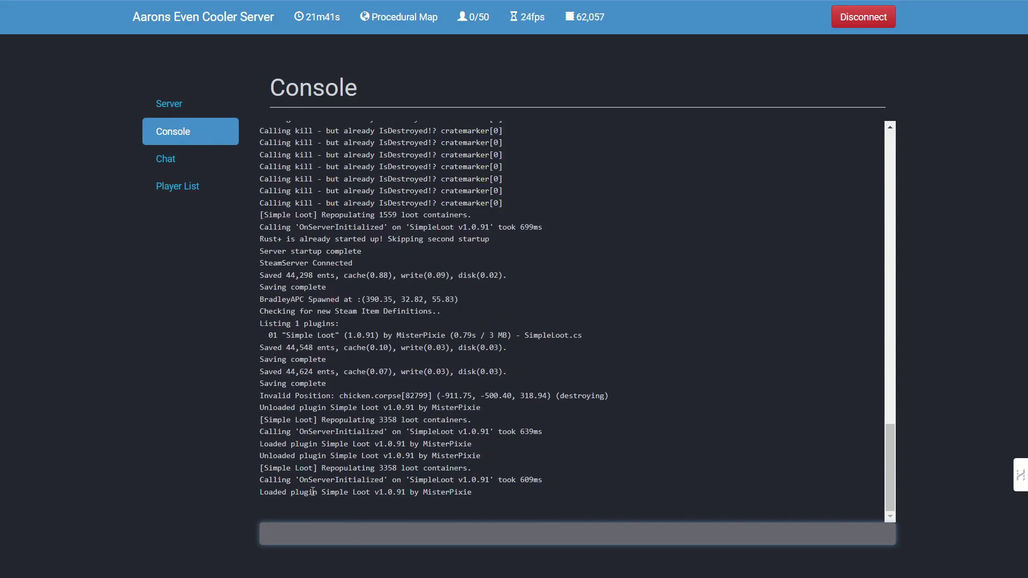
# Step: Return to the Server page showing EntityCount 62056, 0 players and framerate 30
pyautogui.click(165, 103)
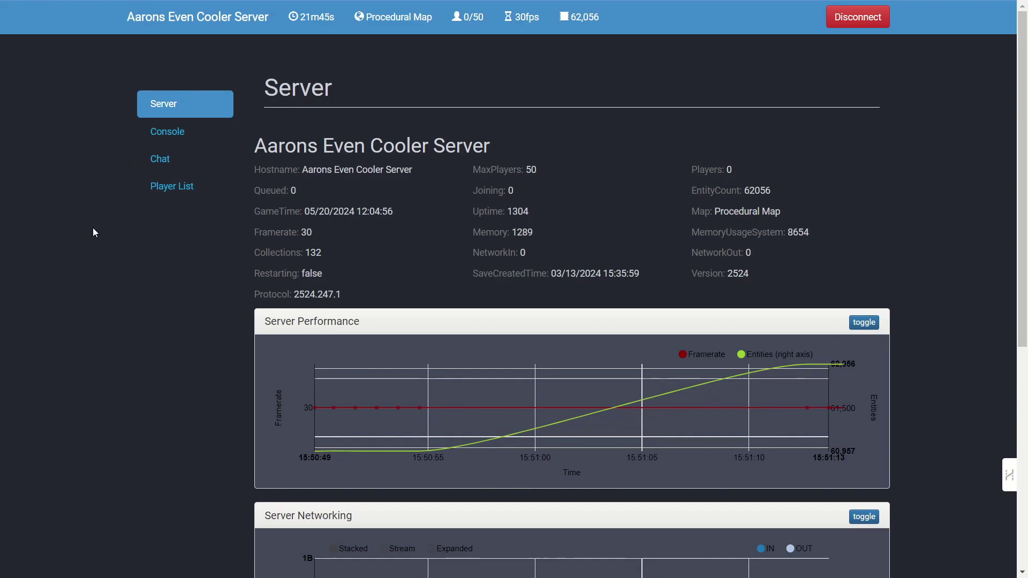